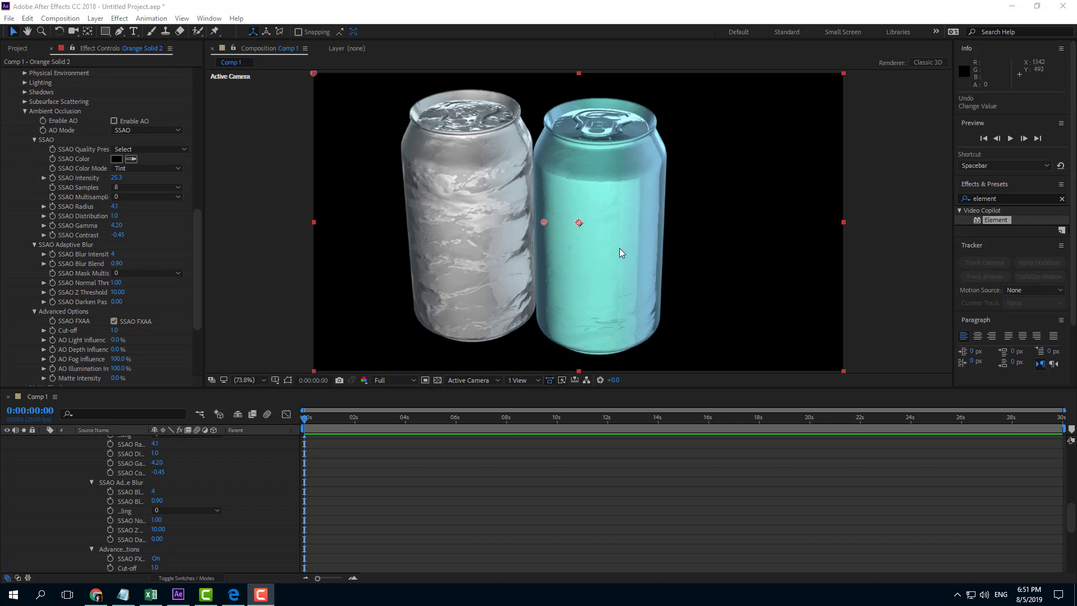
Step: Collapse the Ambient Occlusion group and scroll Effect Controls back up to the Element header
left_click(25, 110)
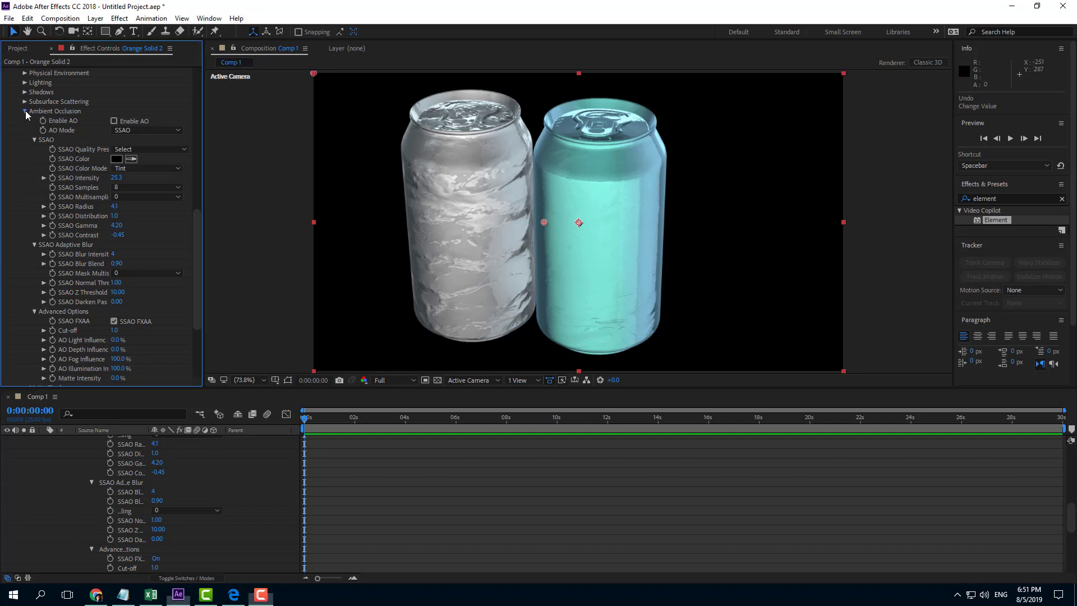
scroll(557, 183, "up", 5)
scroll(557, 183, "down", 8)
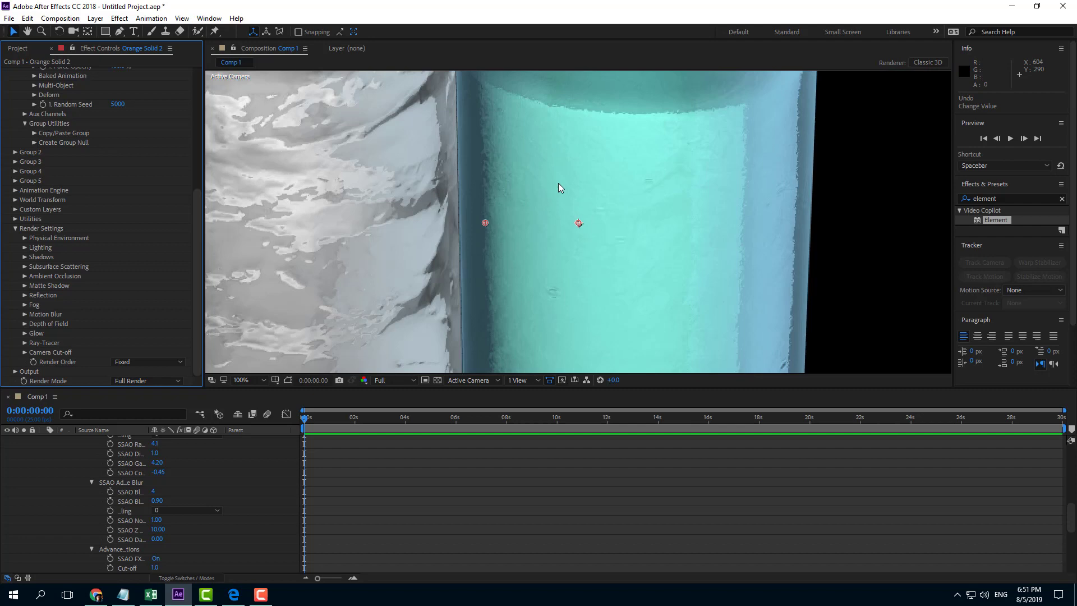
scroll(540, 204, "up", 3)
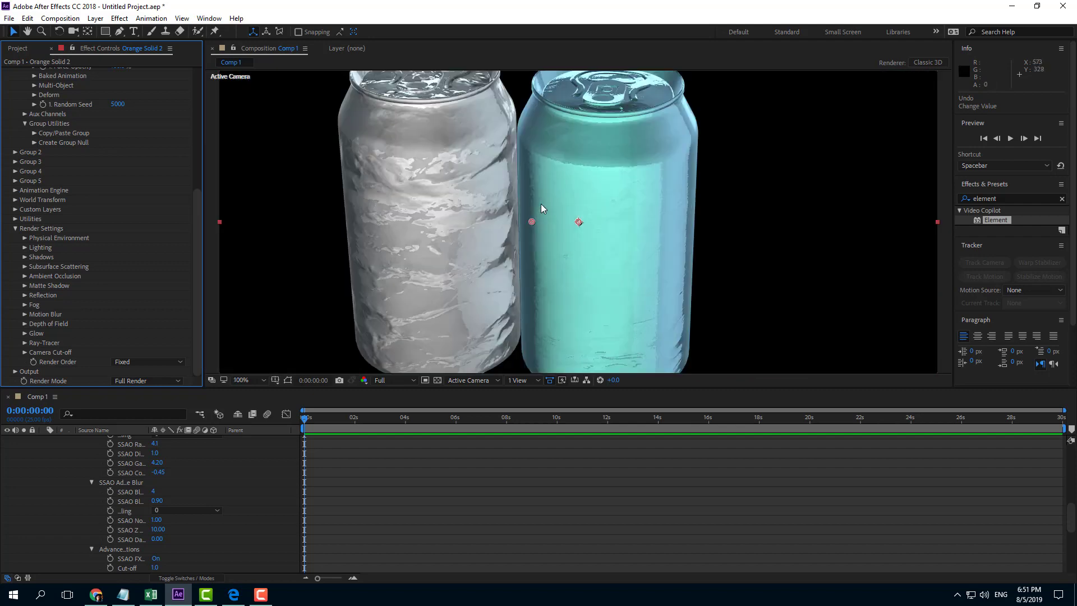
scroll(530, 217, "down", 3)
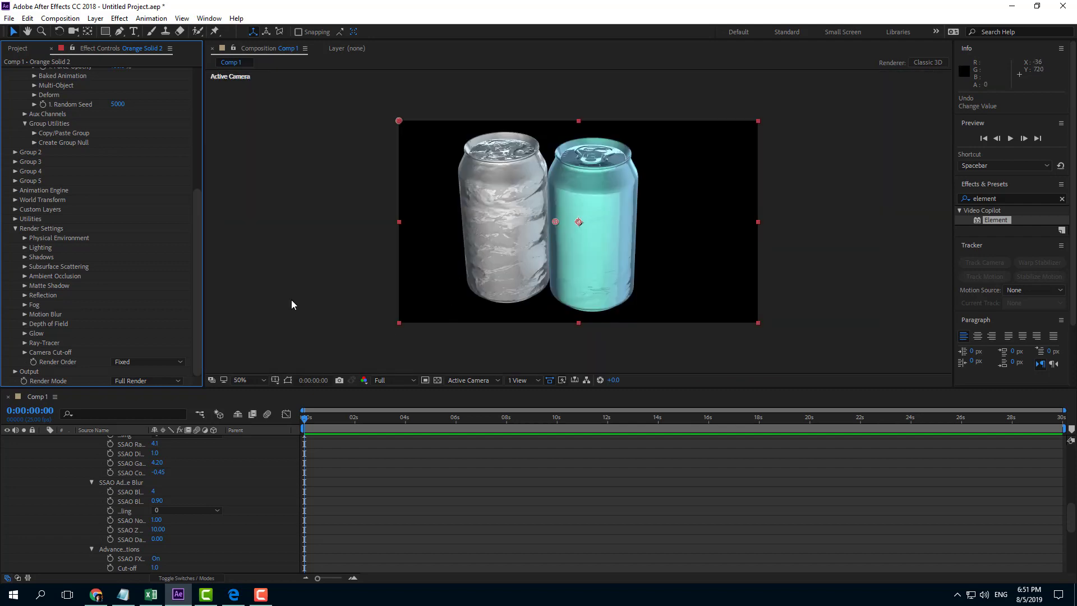
scroll(52, 221, "up", 5)
Step: Collapse the Scene Interface and Group 1 settings in the Element effect
scroll(36, 118, "up", 2)
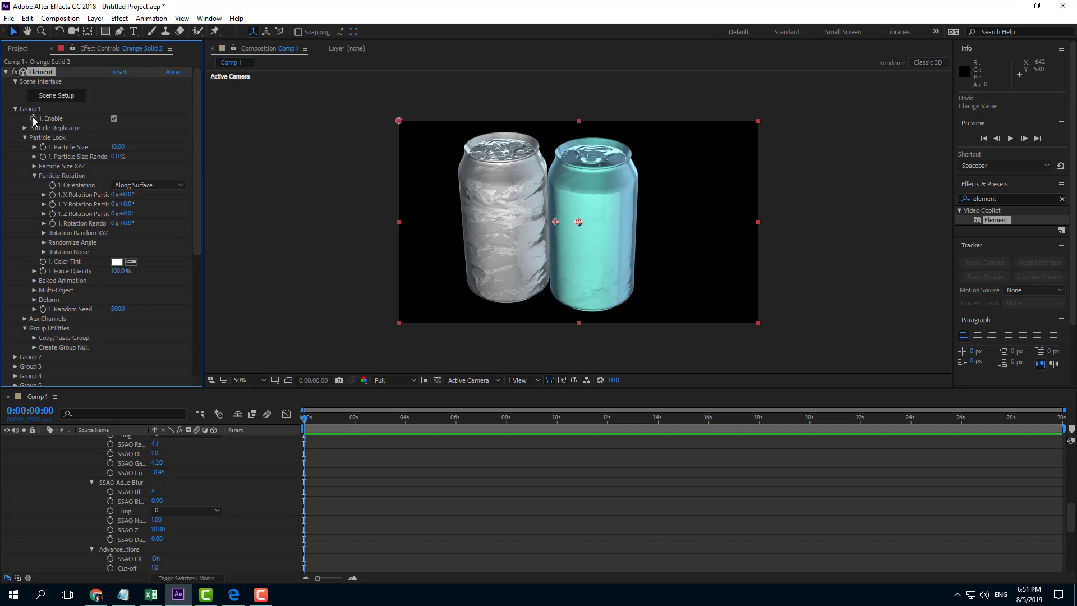
left_click(14, 82)
left_click(15, 91)
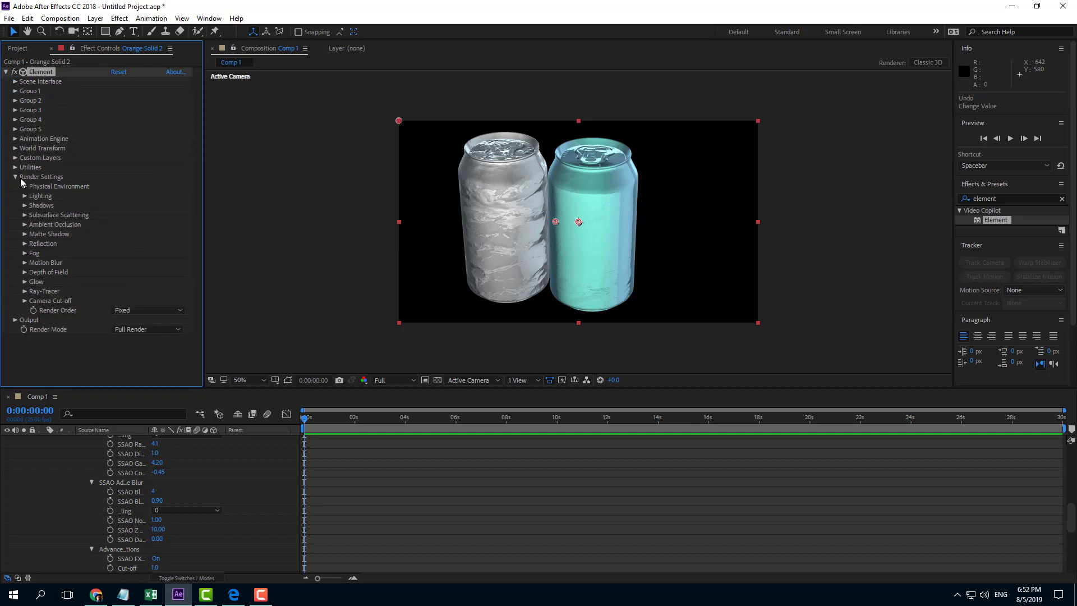
Step: Enable ambient occlusion, trying Ray-Traced mode before settling on SSAO
left_click(25, 225)
scroll(25, 225, "down", 3)
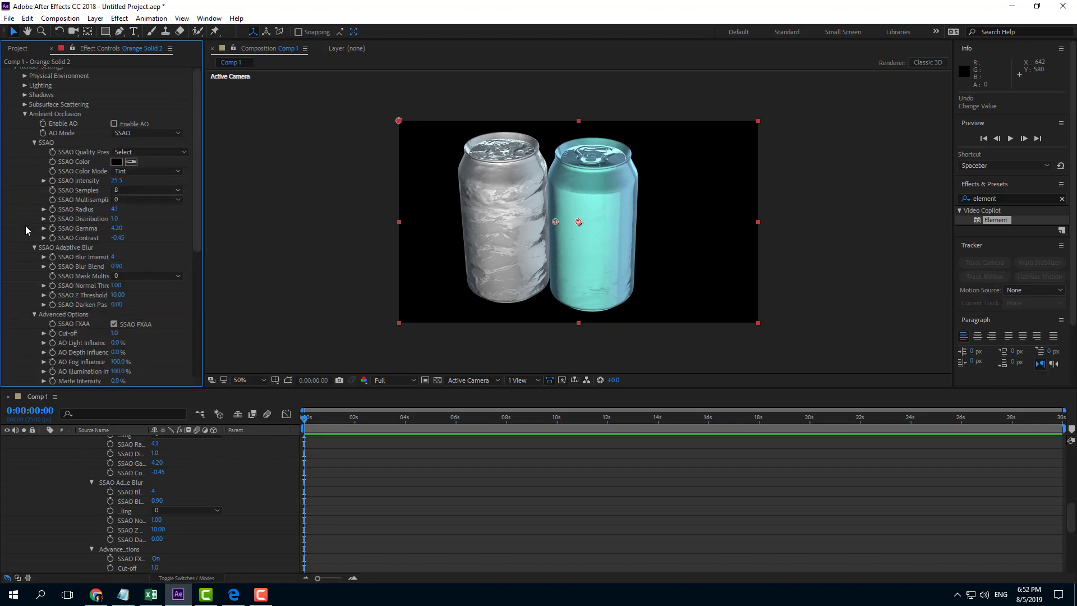
left_click(127, 123)
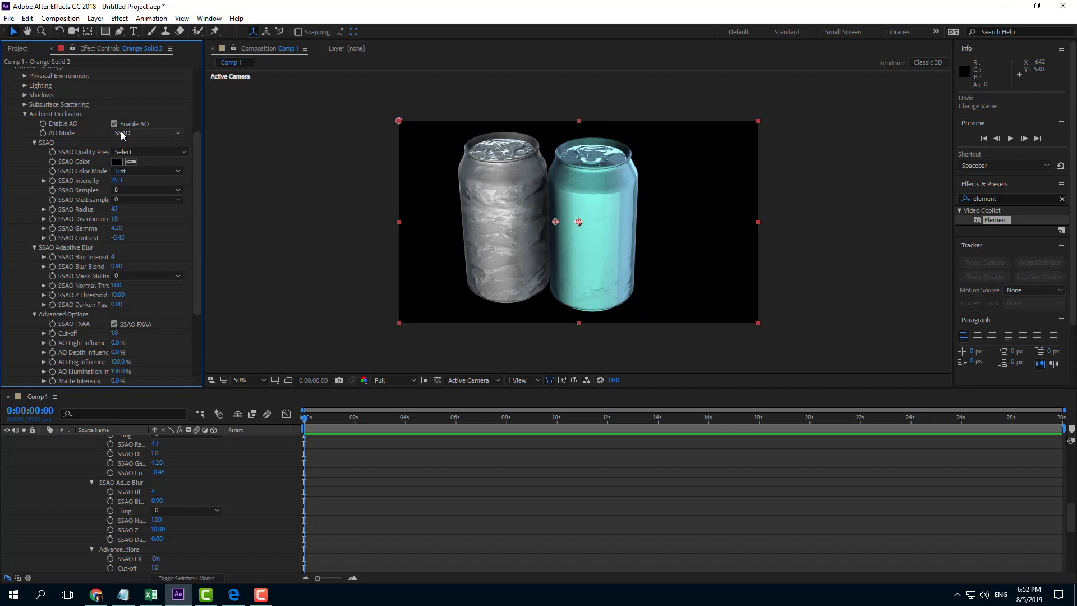
left_click(130, 133)
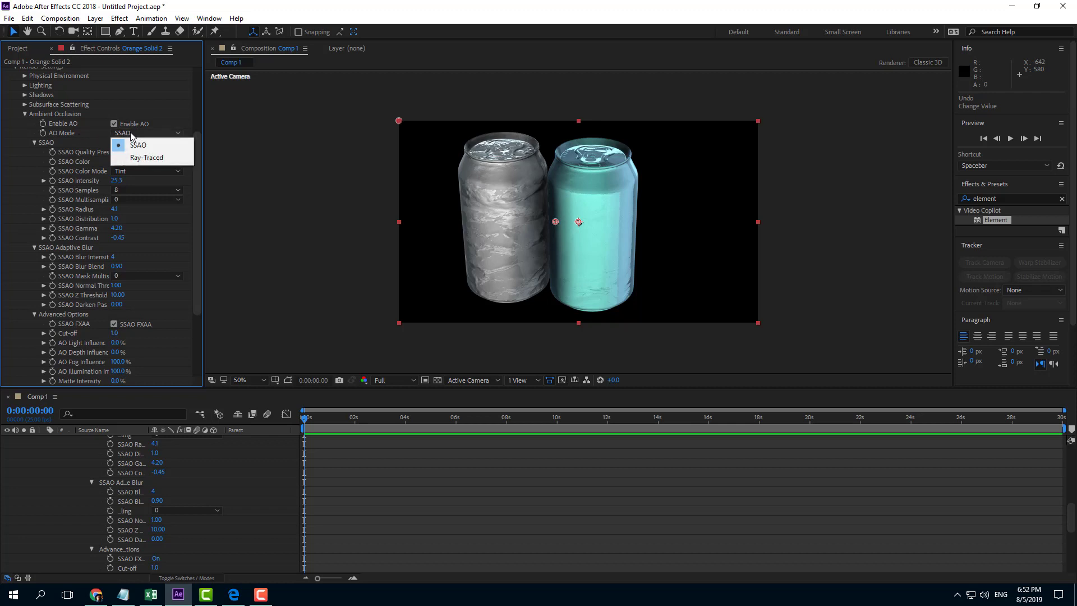
left_click(145, 157)
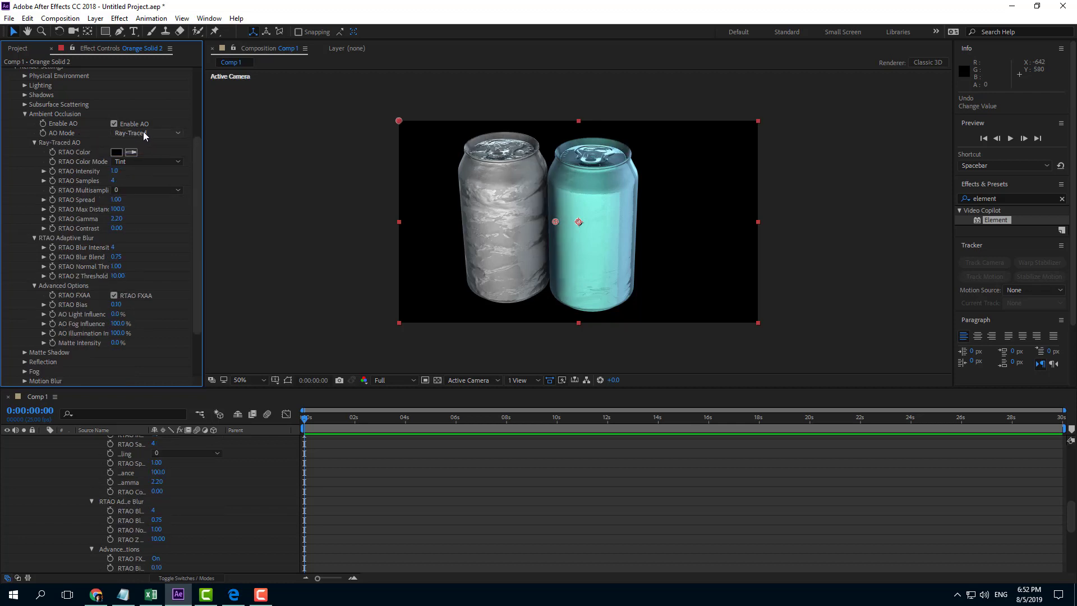
left_click(143, 131)
left_click(146, 145)
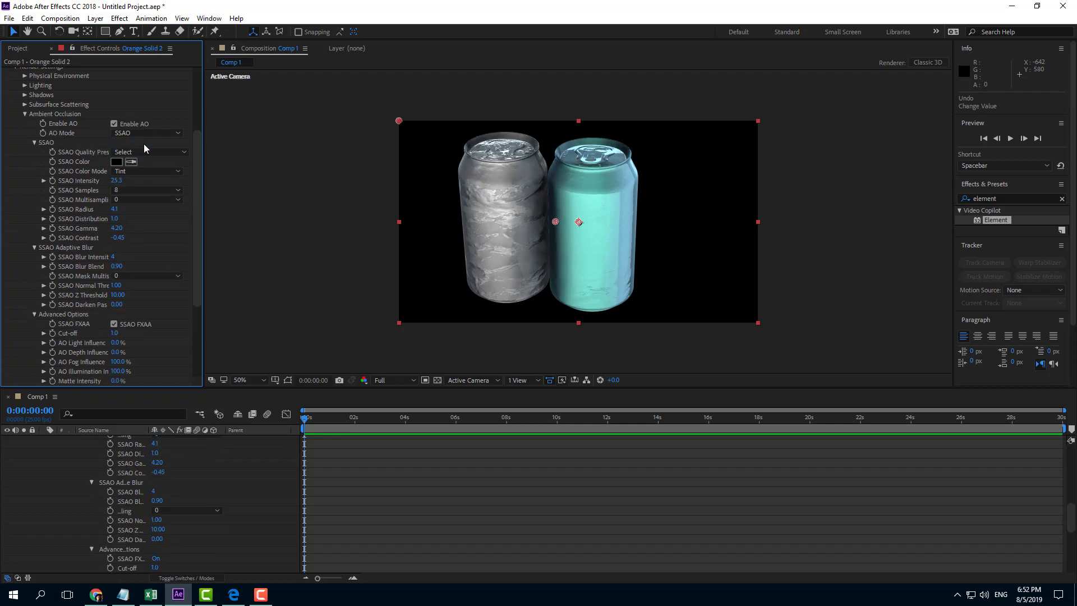
Step: Re-enable ambient occlusion and nudge the Orange Solid 2 layer to position 638, 362
scroll(89, 146, "up", 1)
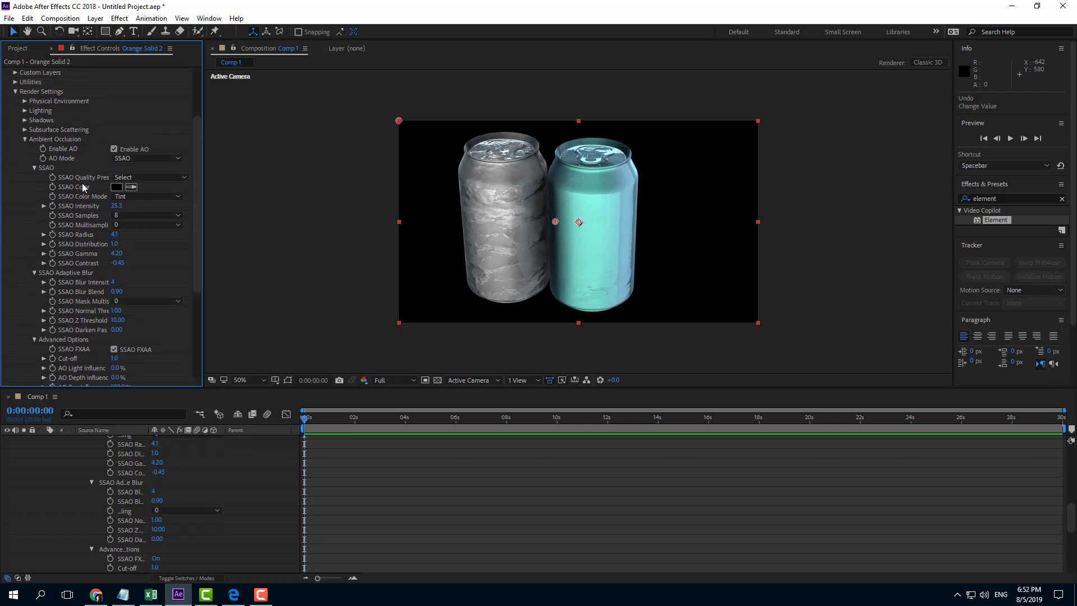
scroll(82, 183, "down", 2)
scroll(83, 183, "up", 1)
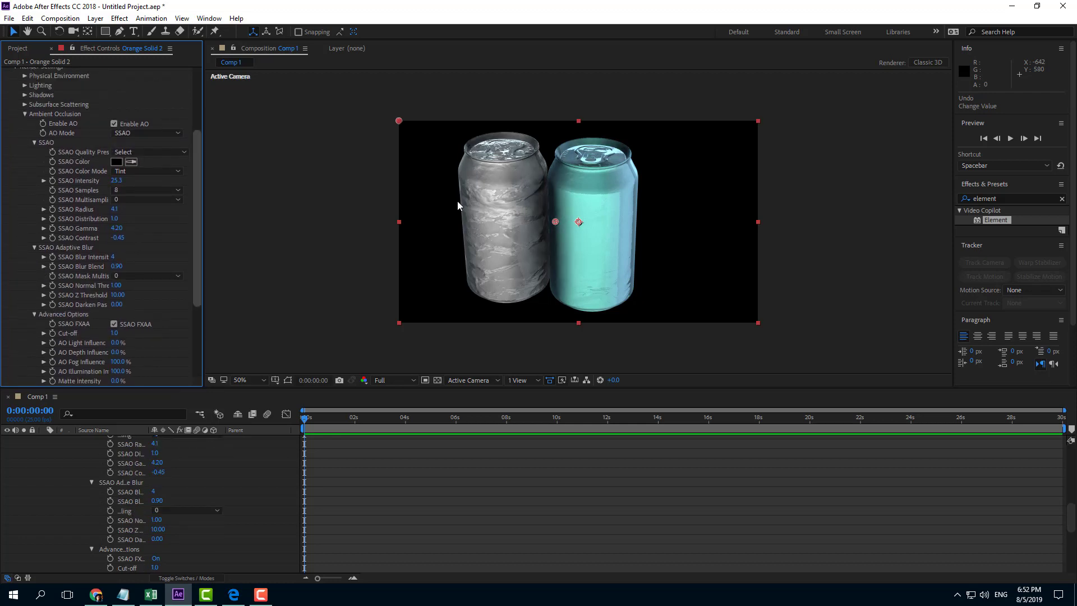
left_click(125, 126)
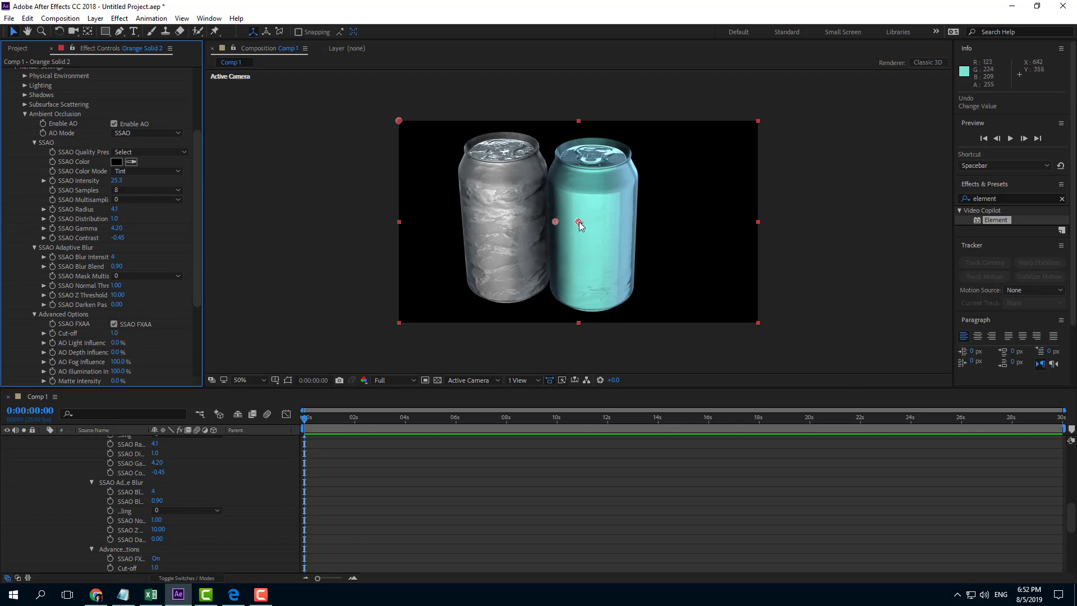
mouse_move(578, 223)
left_mouse_down()
mouse_move(597, 223)
mouse_move(580, 224)
left_mouse_up()
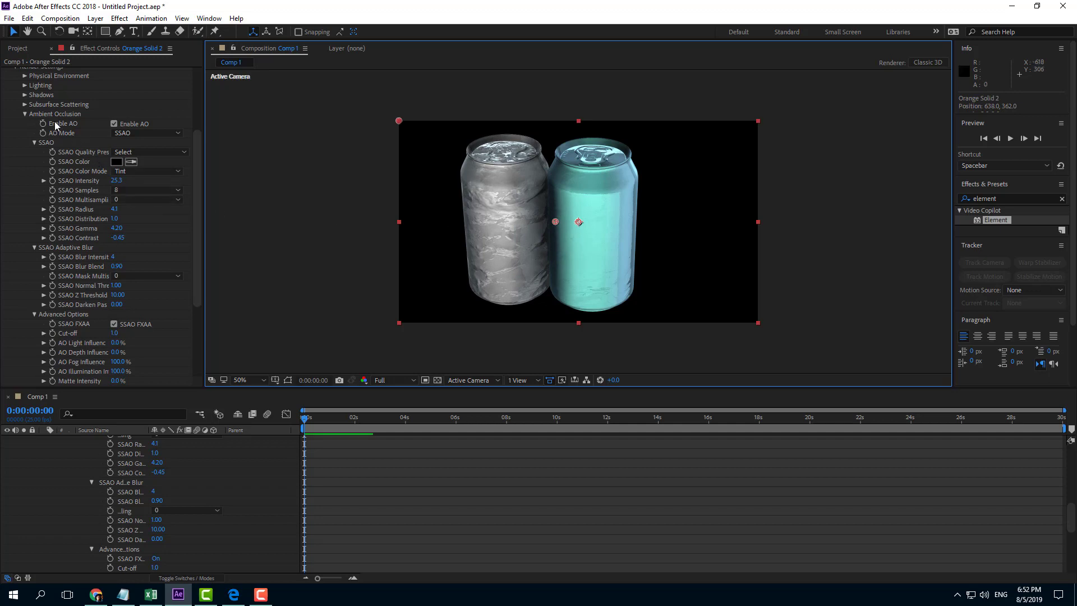
Step: Expand Group 1, fit the composition in the viewer, and scrub particle Y Size to 1.0
scroll(55, 120, "up", 10)
left_click(16, 91)
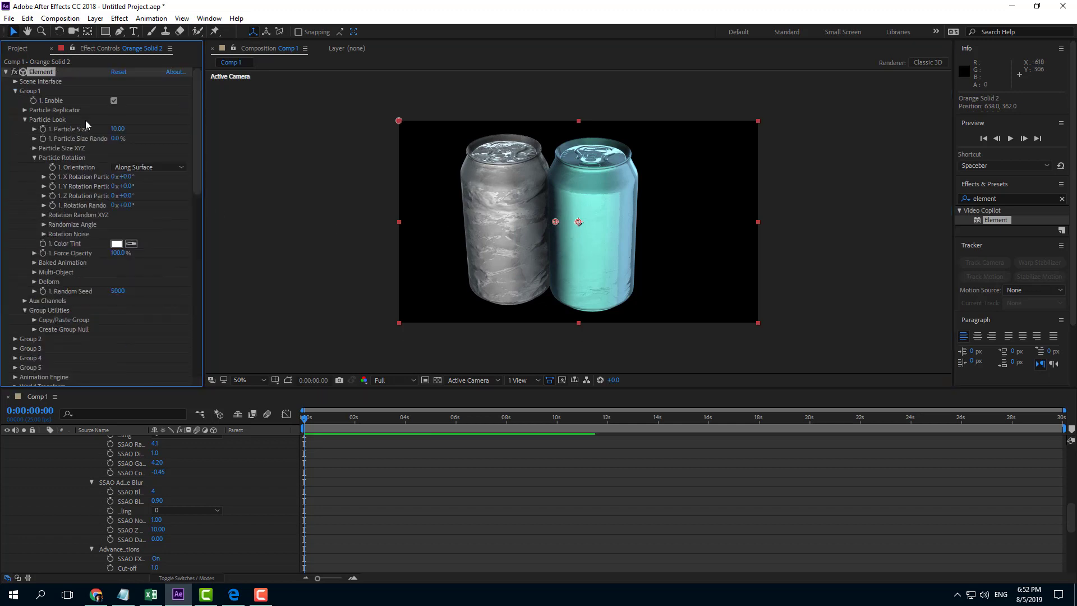
key("slash")
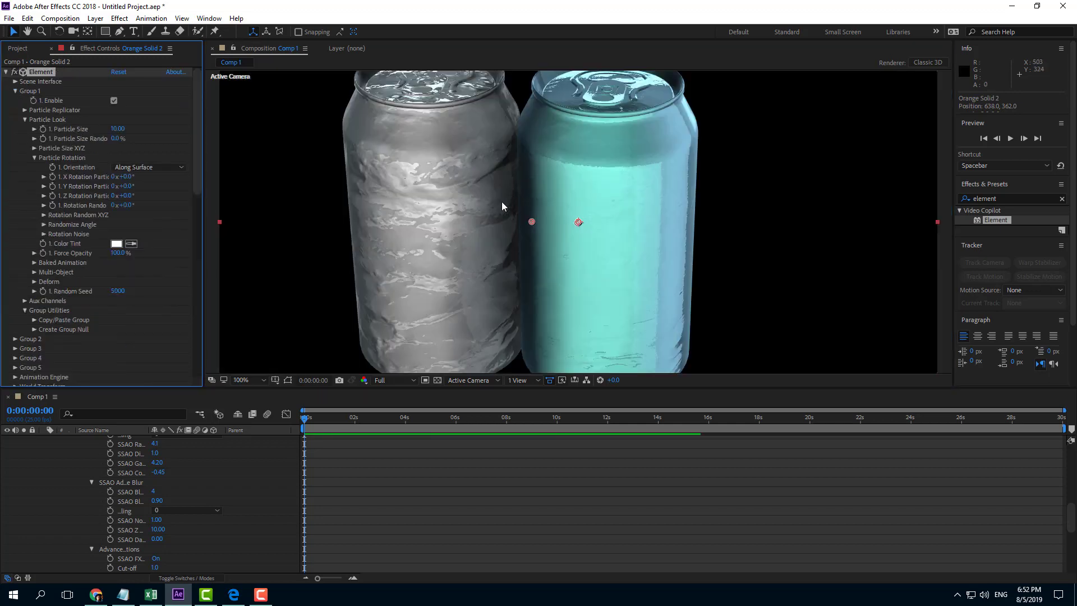
left_click(252, 380)
left_click(301, 191)
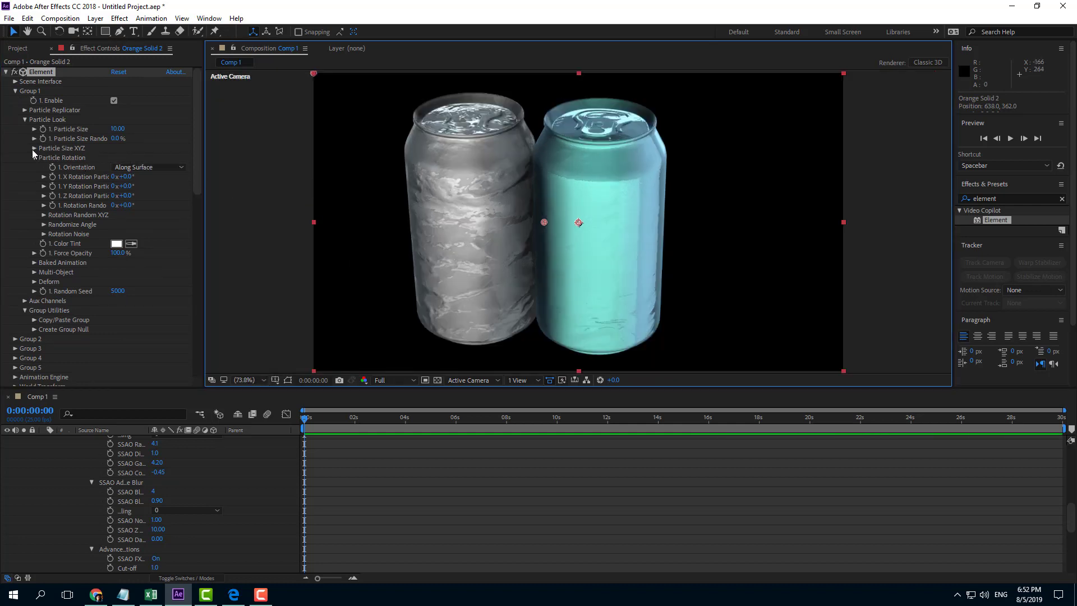
left_click(34, 148)
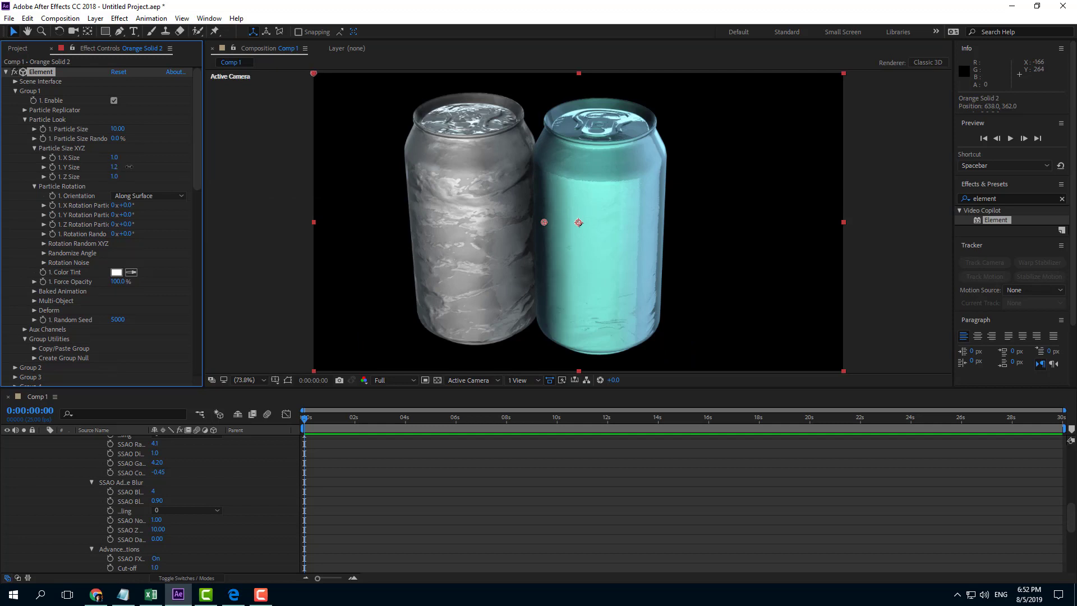
mouse_move(128, 166)
left_mouse_down()
mouse_move(99, 169)
mouse_move(117, 174)
left_mouse_up()
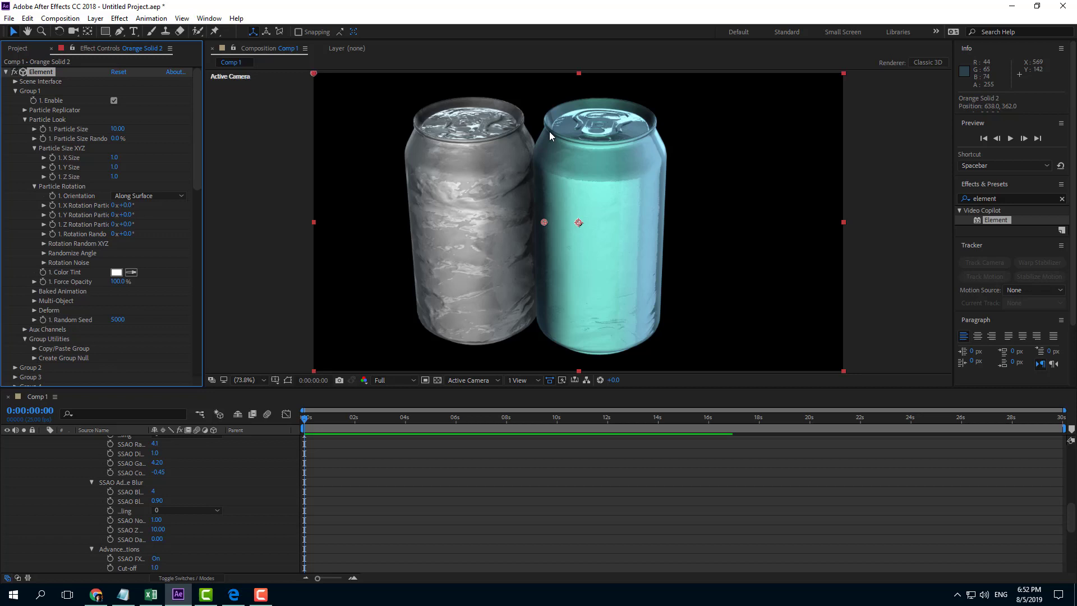
Step: Collapse Particle Look and set SSAO Quality Preset to Ultra (Slower) after briefly trying Fast
scroll(75, 186, "down", 10)
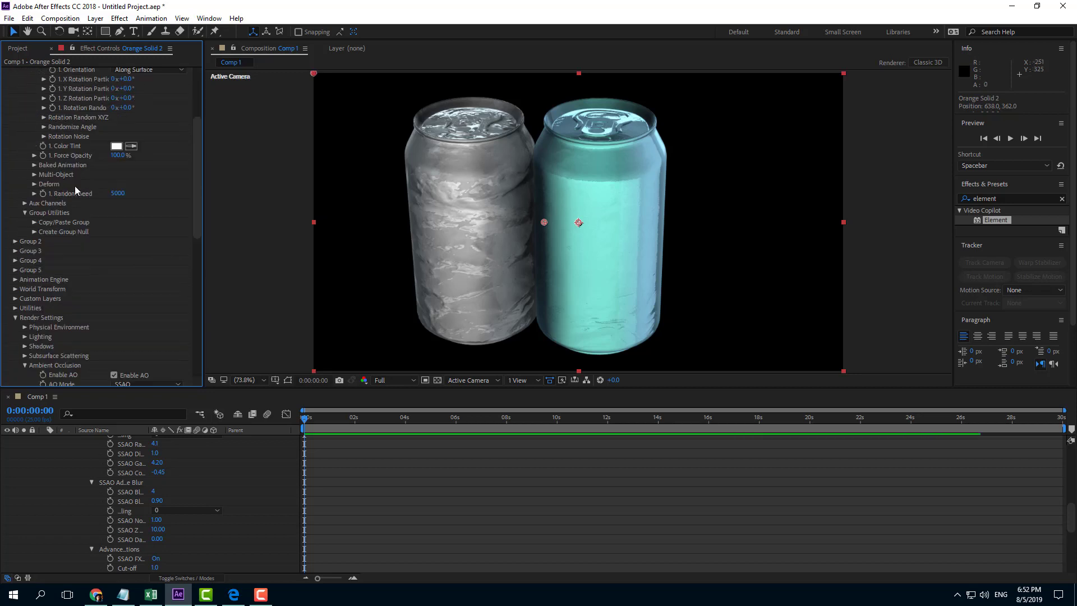
scroll(74, 186, "up", 10)
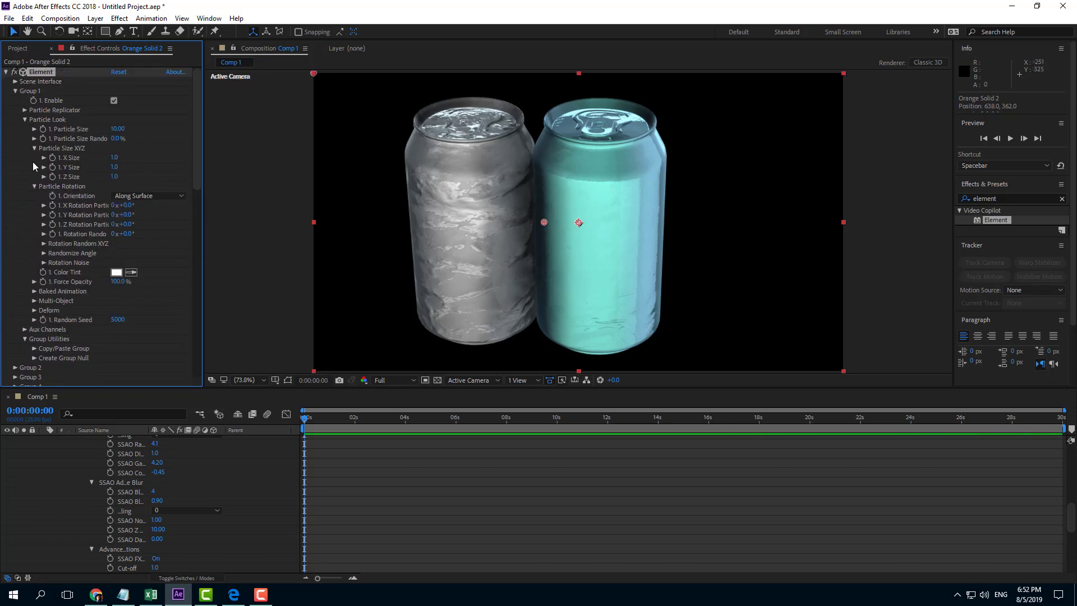
left_click(25, 119)
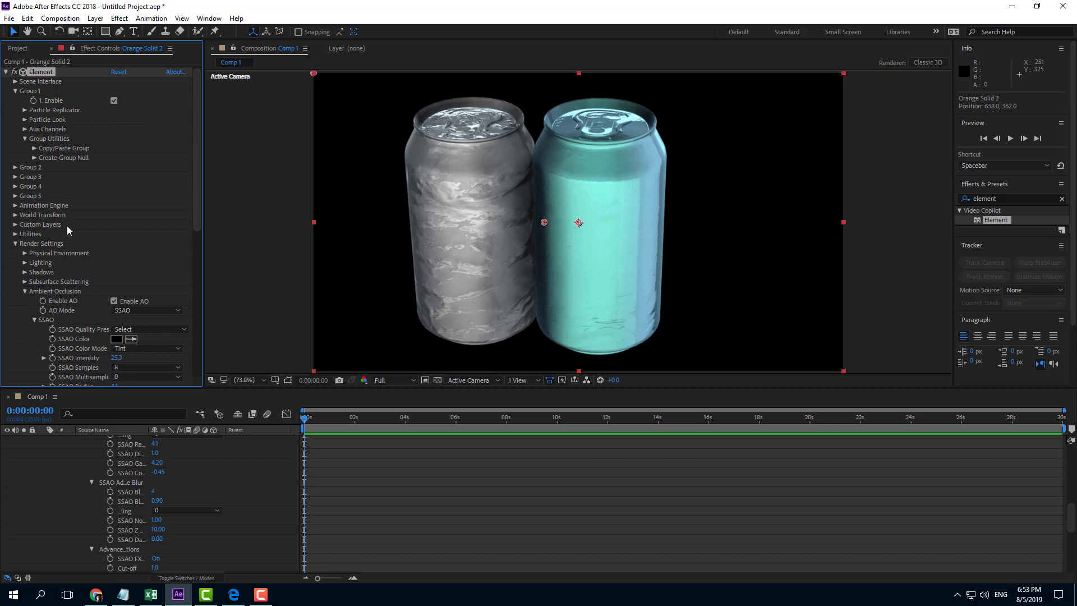
scroll(127, 258, "down", 5)
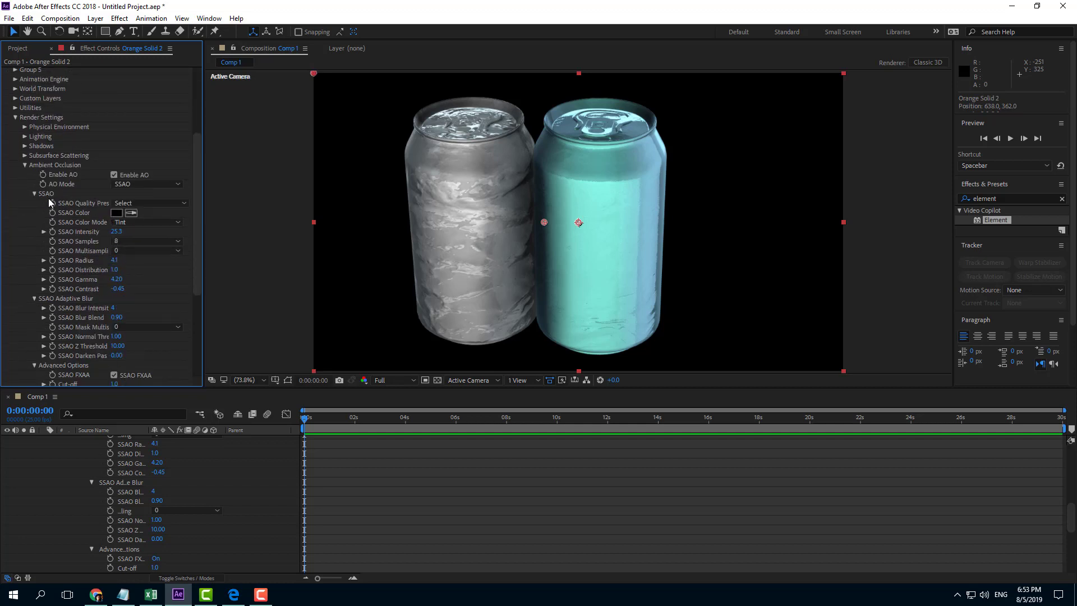
left_click(132, 203)
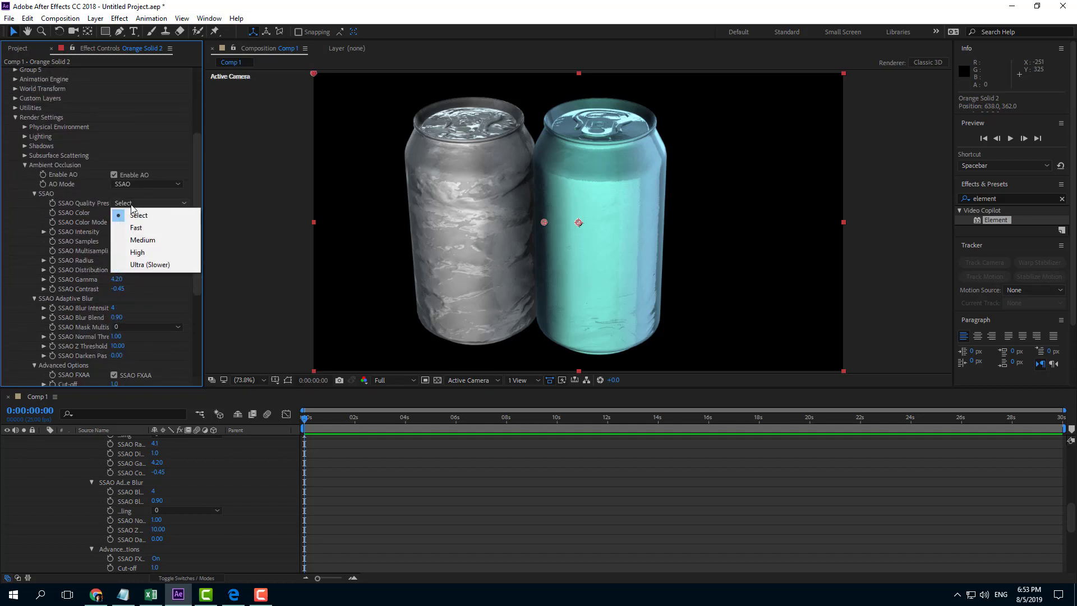
left_click(147, 227)
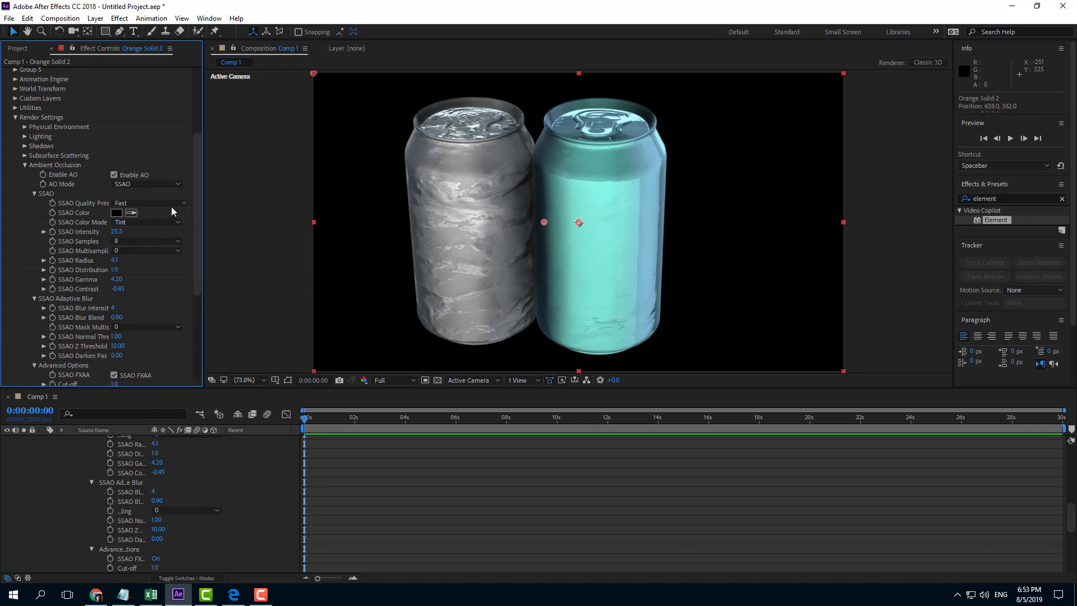
left_click(160, 204)
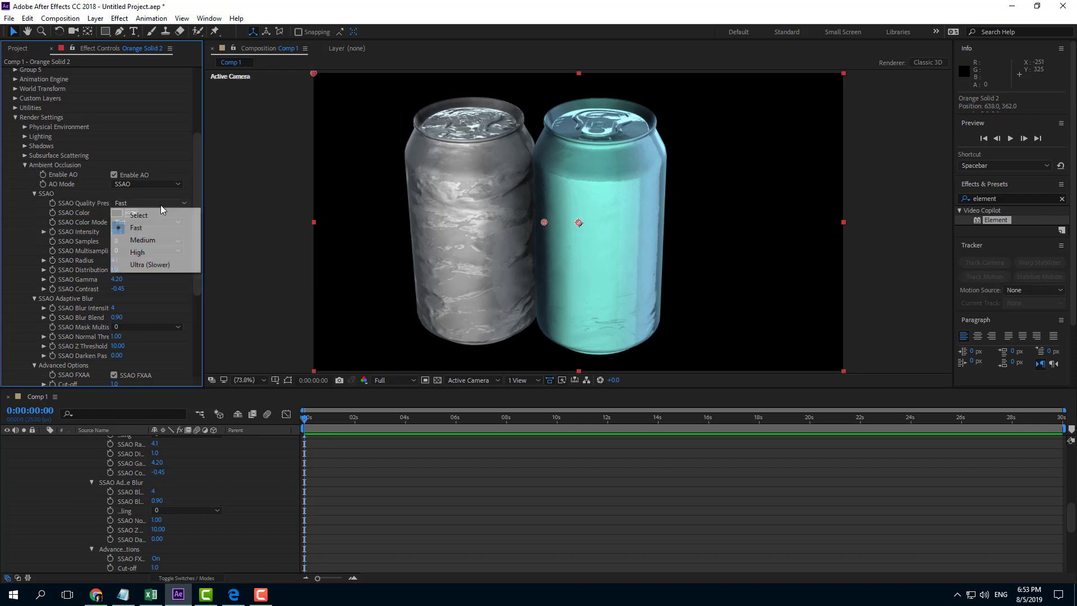
left_click(157, 267)
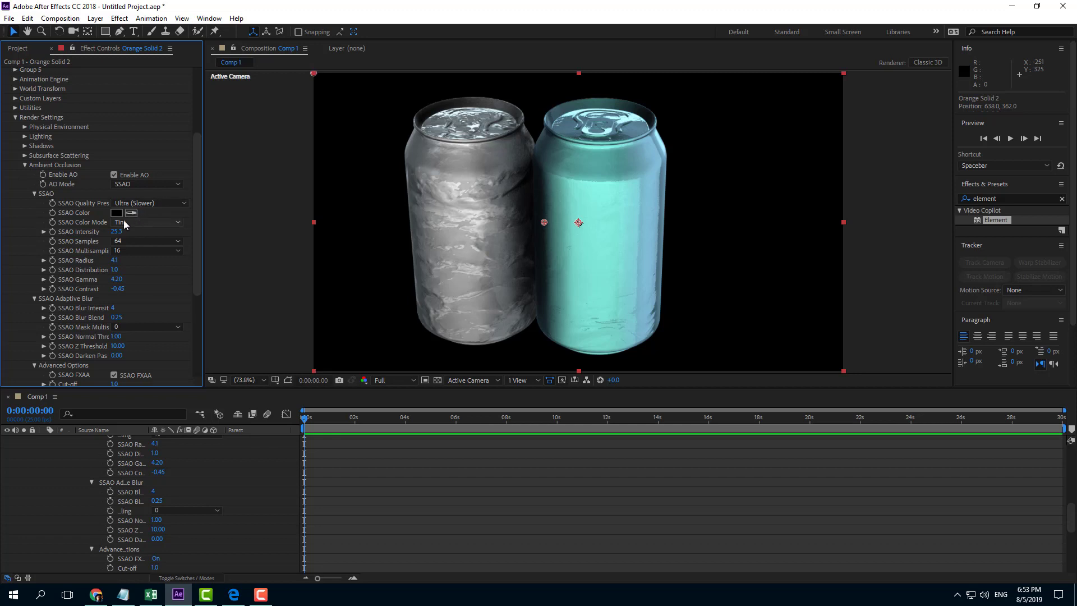
Step: Set the SSAO Color to a dark bluish grey
left_click(116, 213)
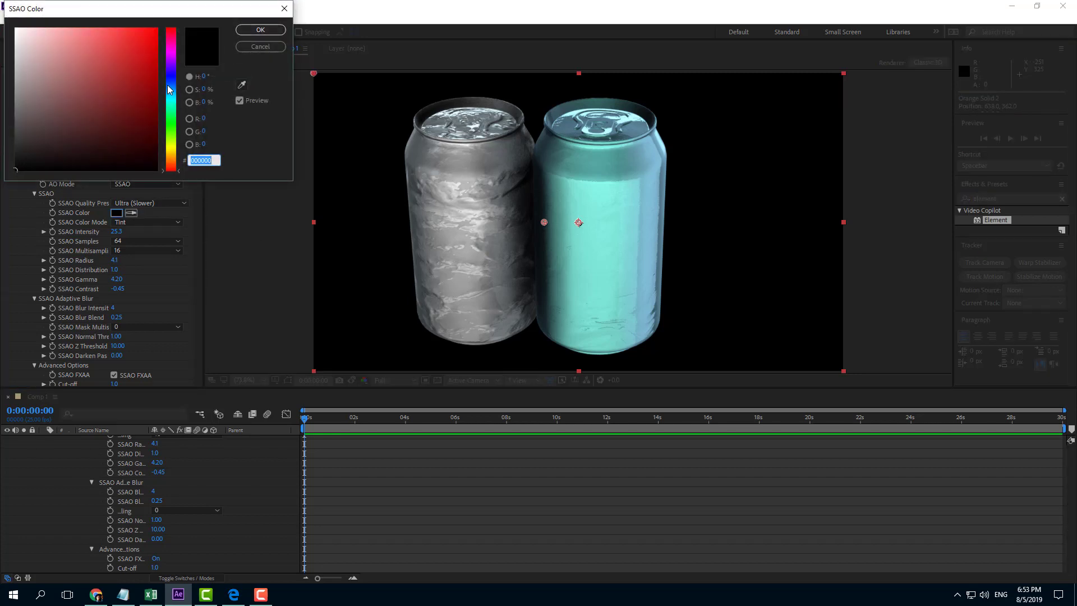
left_click(171, 76)
left_click(44, 160)
left_click_drag(49, 151, 55, 146)
key("Return")
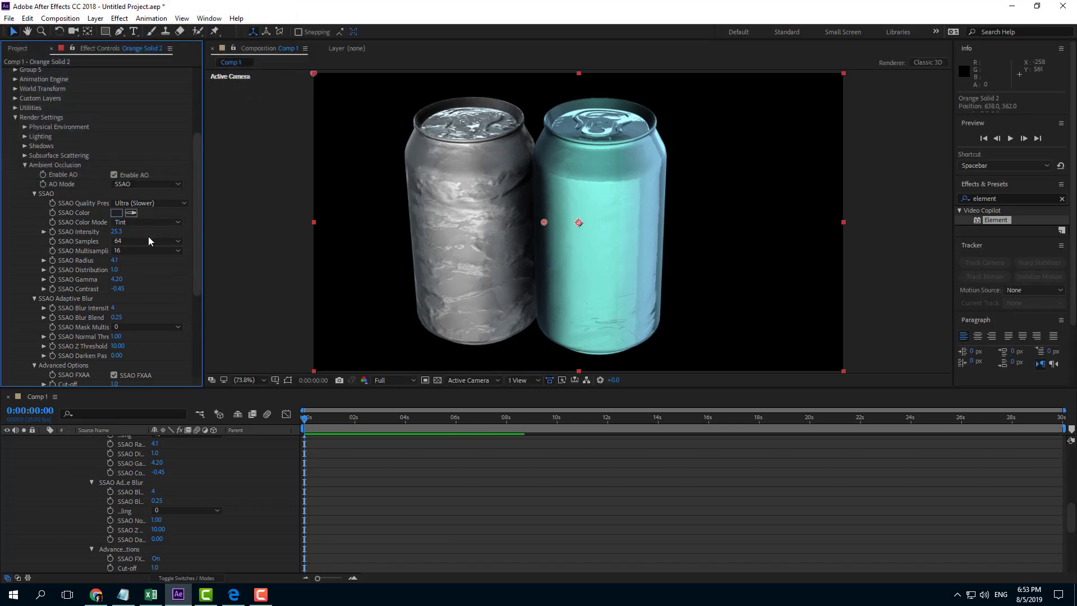
Step: Lower SSAO Intensity to 19.6 and set SSAO Radius to 3.1
left_click_drag(118, 231, 220, 235)
left_click_drag(100, 240, 102, 241)
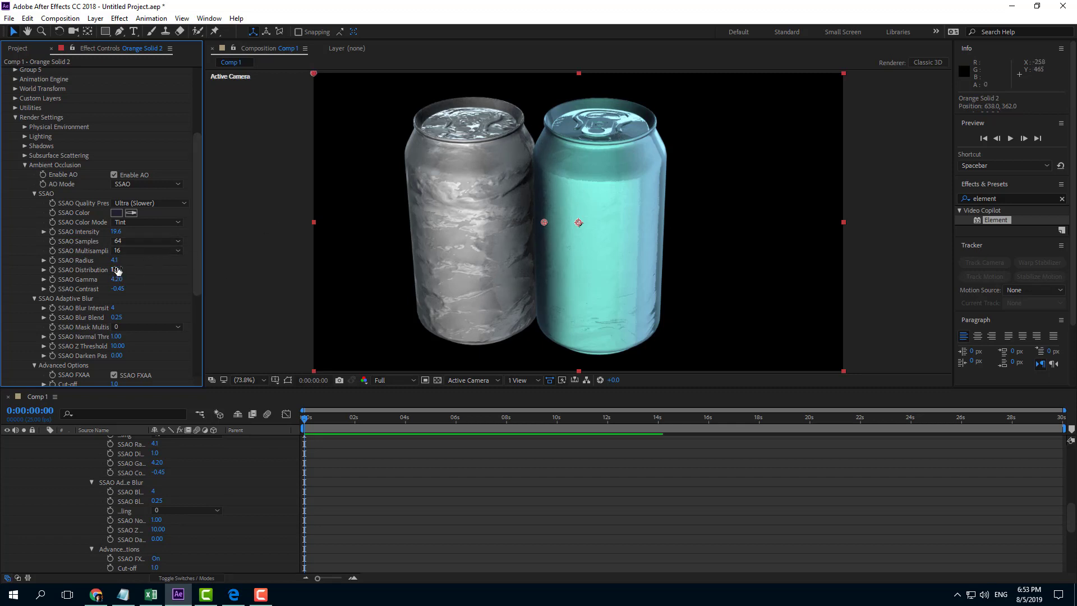
mouse_move(115, 264)
left_mouse_down()
mouse_move(130, 261)
mouse_move(101, 270)
mouse_move(135, 280)
mouse_move(73, 286)
mouse_move(168, 304)
mouse_move(129, 288)
mouse_move(150, 287)
mouse_move(76, 291)
mouse_move(112, 291)
left_mouse_up()
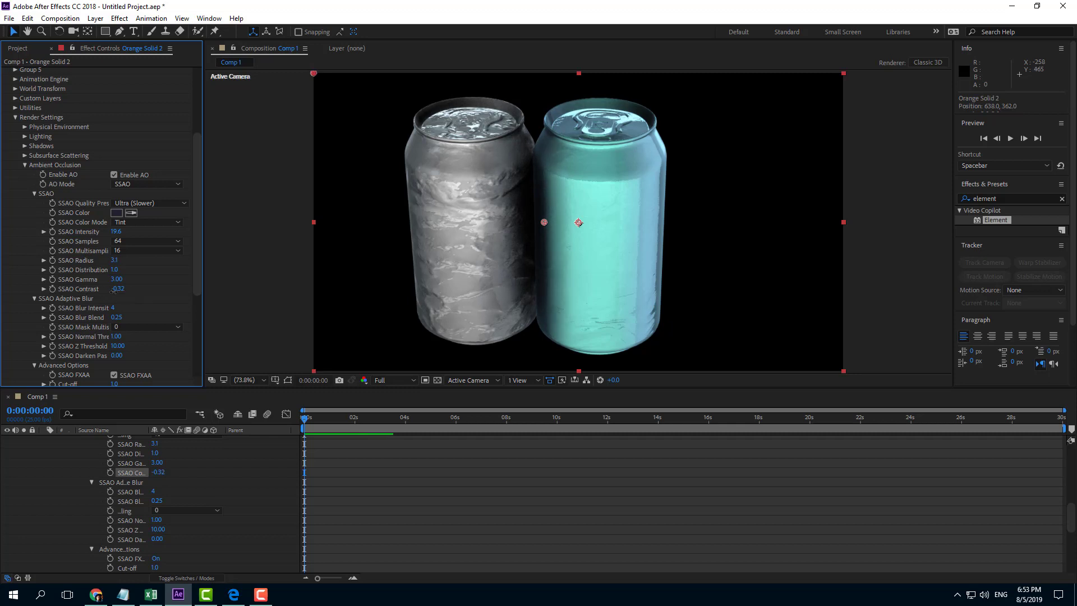
Step: Raise the SSAO Blur Intensity to 10
scroll(137, 308, "down", 2)
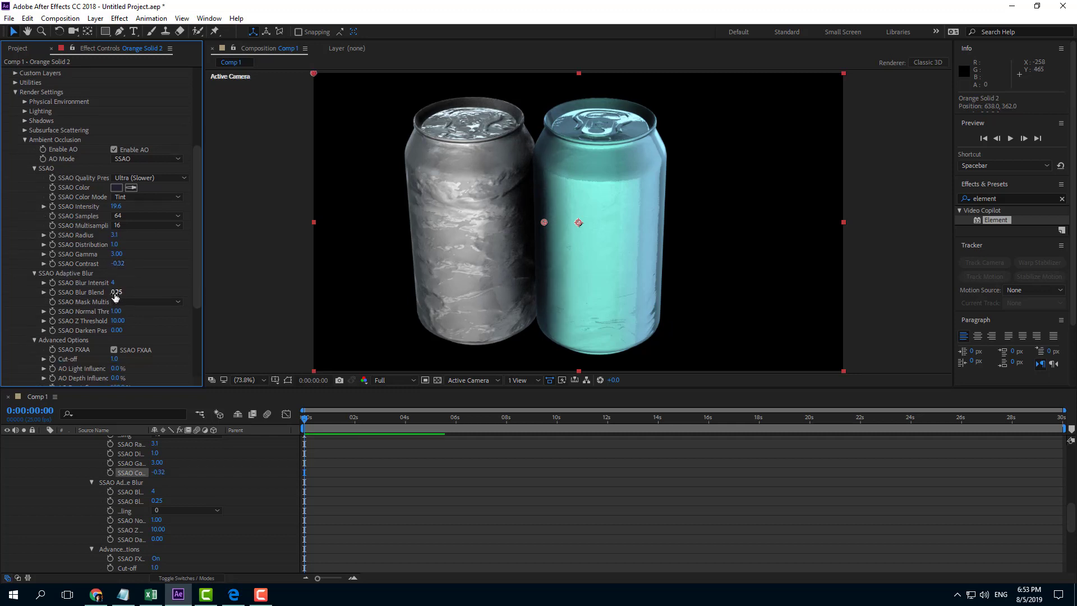
mouse_move(125, 285)
left_mouse_down()
mouse_move(165, 284)
mouse_move(123, 292)
mouse_move(142, 291)
left_mouse_up()
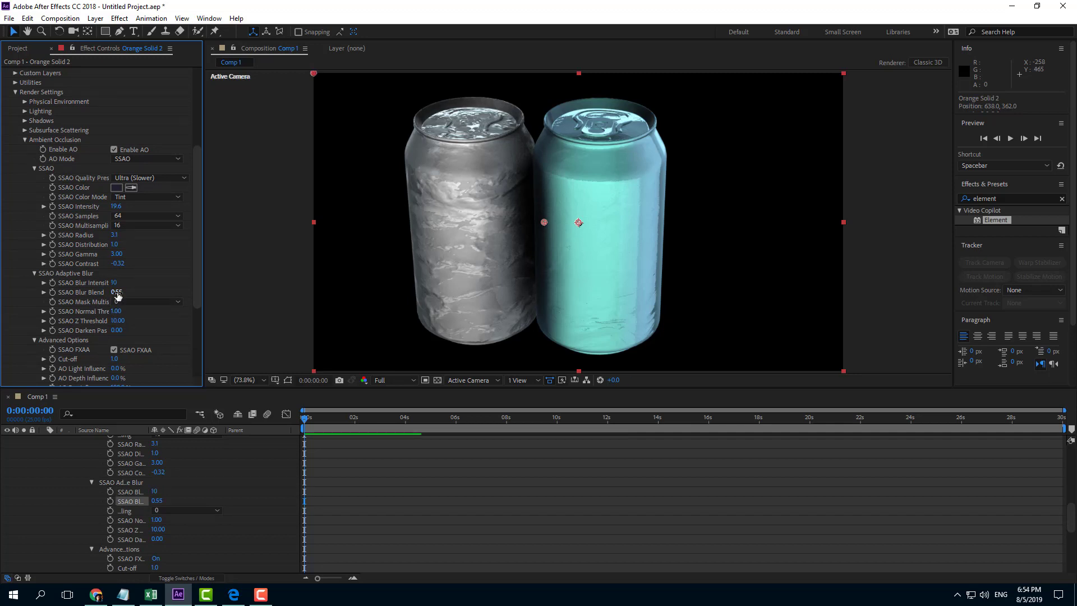
scroll(113, 299, "down", 1)
scroll(122, 321, "down", 2)
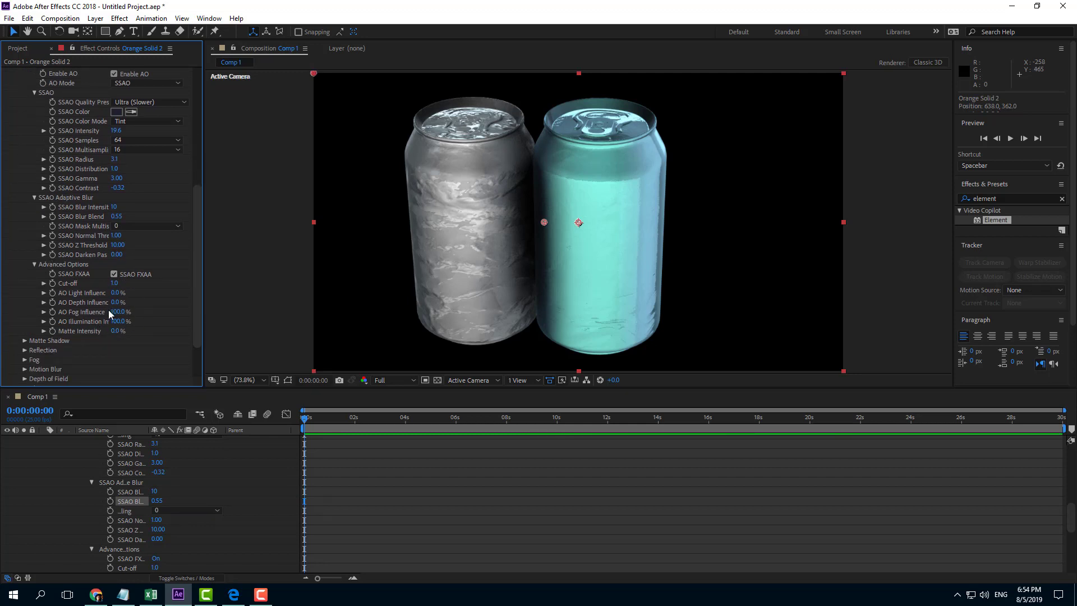
Step: Push AO Light Influence up to about 367% and set Matte Intensity to 100%
left_click_drag(115, 292, 143, 293)
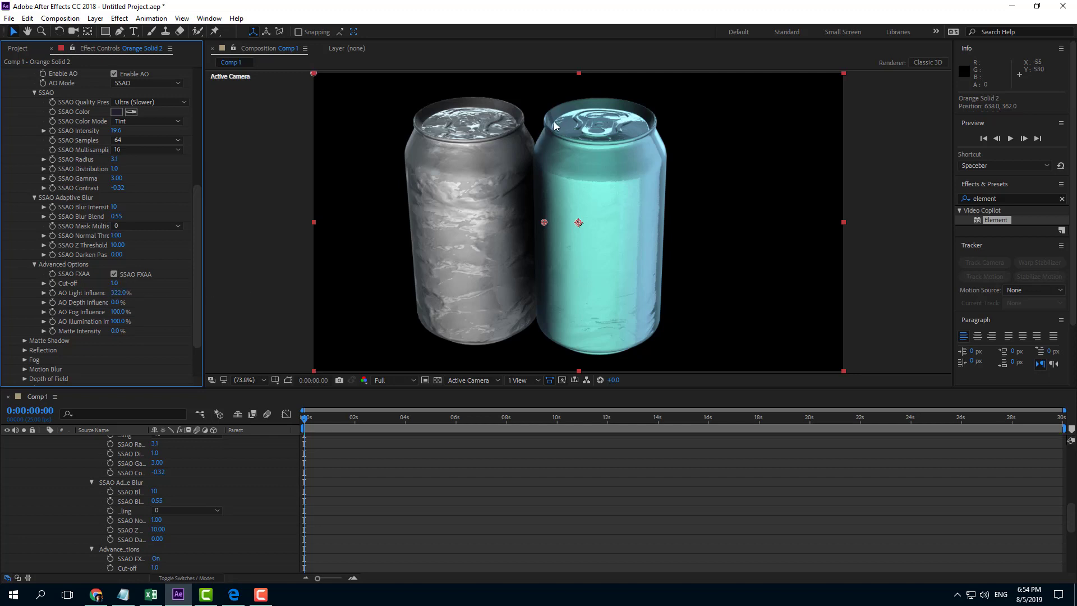
left_click_drag(119, 294, 146, 292)
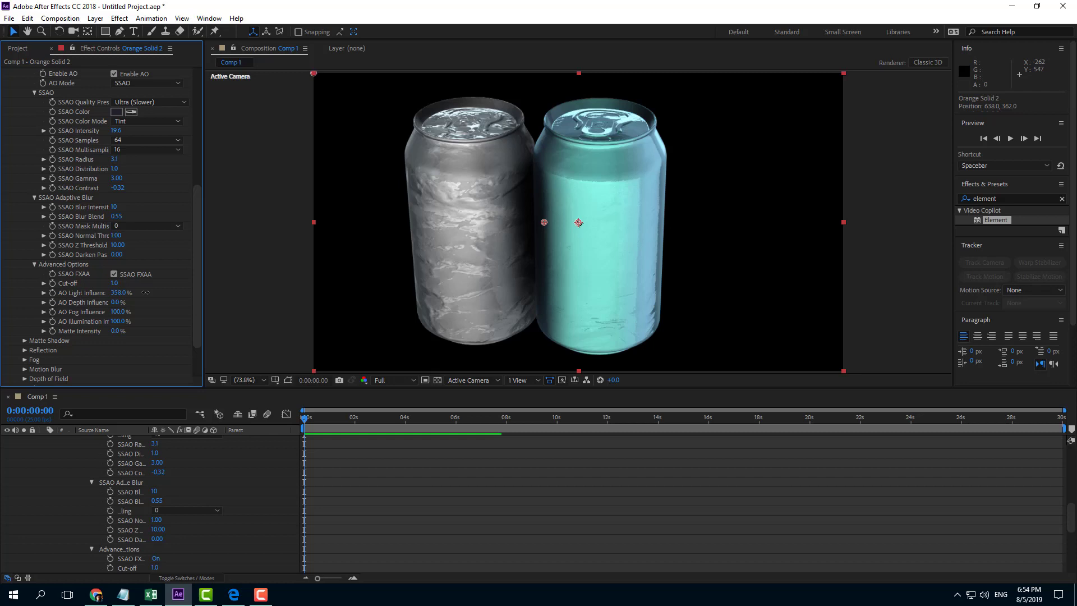
left_click_drag(158, 330, 212, 328)
Step: In Group 1's Particle Look, scrub X Rotation to about -35° to tilt the silver can
scroll(124, 224, "up", 5)
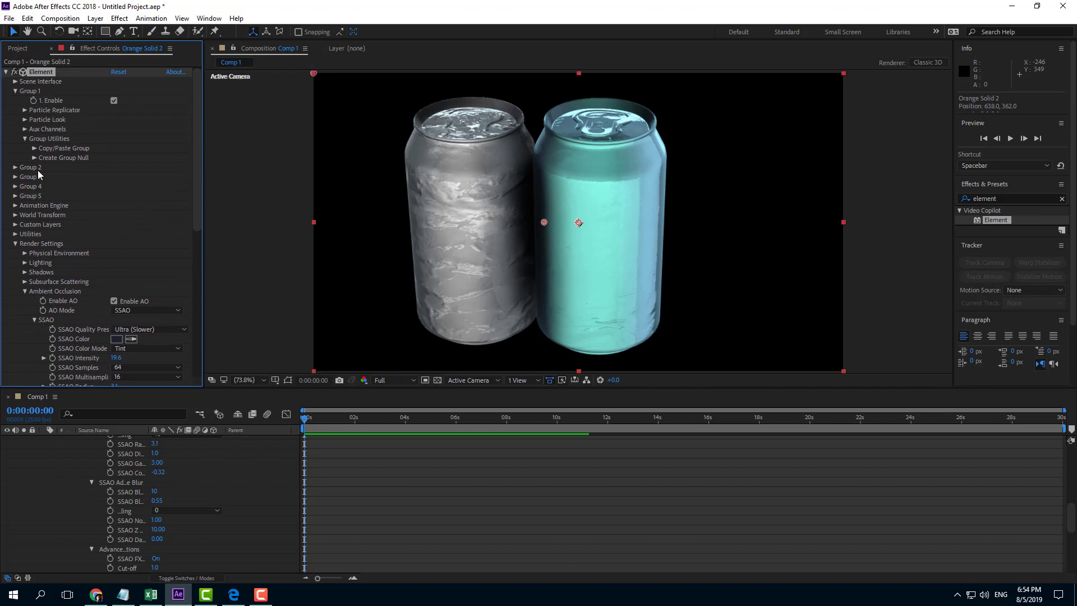
left_click(15, 91)
left_click(15, 91)
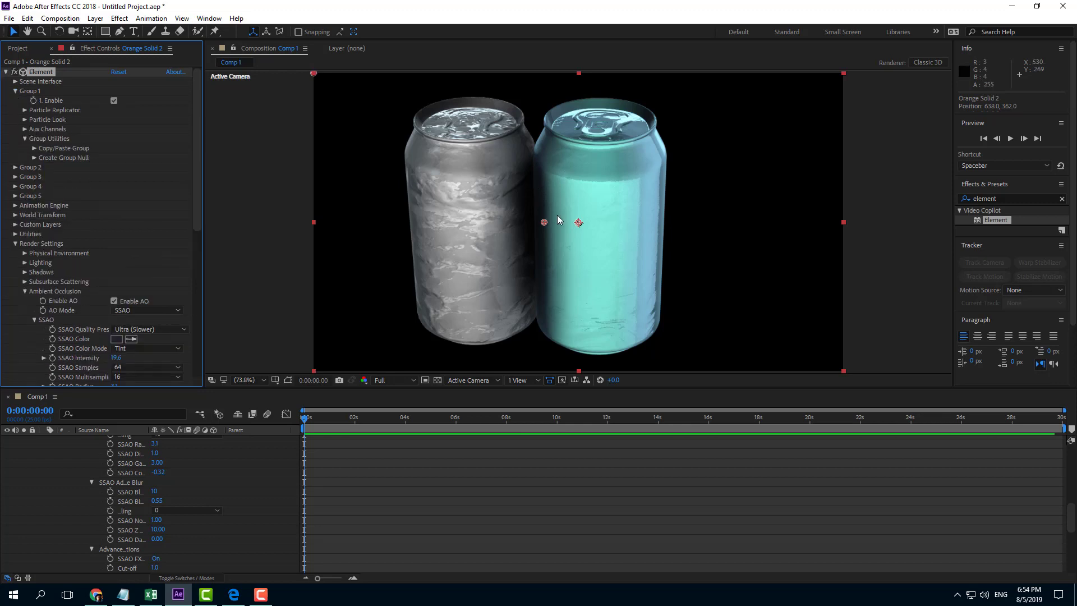
left_click(25, 120)
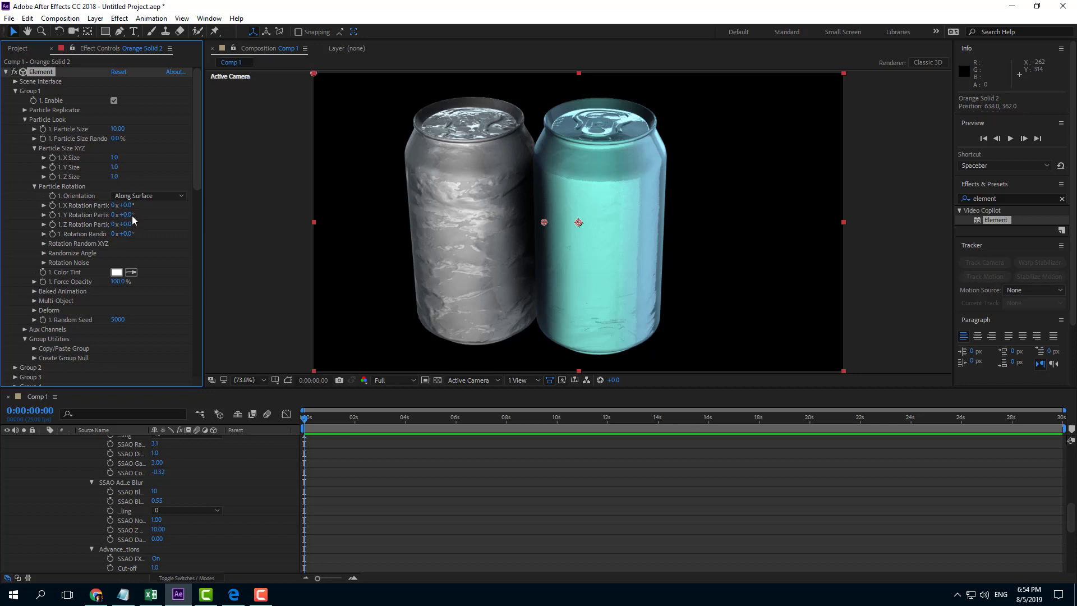
mouse_move(133, 205)
left_mouse_down()
mouse_move(181, 202)
mouse_move(127, 205)
mouse_move(121, 215)
mouse_move(153, 213)
mouse_move(127, 221)
left_mouse_up()
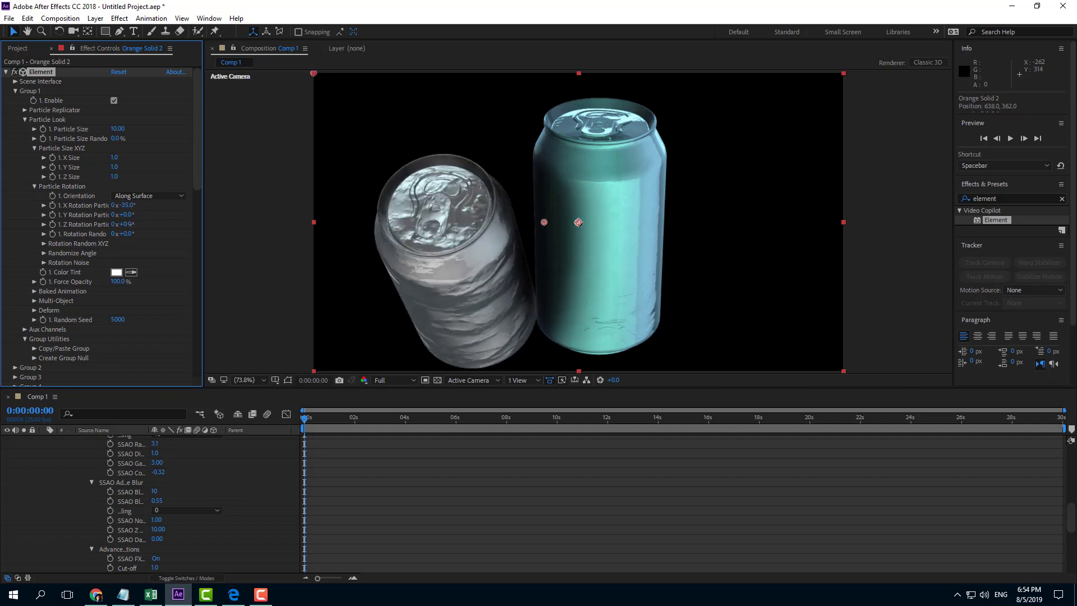